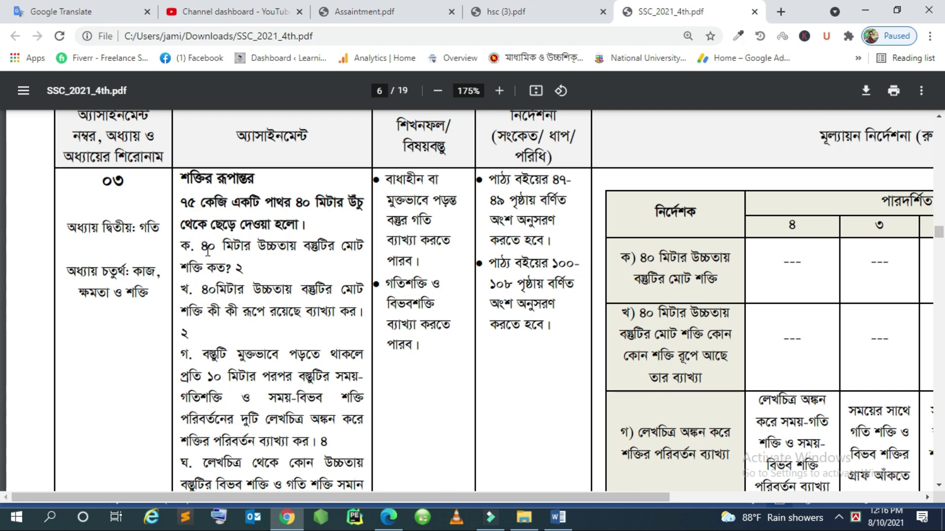
Step: Switch to physics.pdf in Microsoft Edge and read the handwritten answer to part ক, the total energy at 40 m, with its bracketed note on page 2
{"action": "left_click", "coordinate": [389, 518]}
{"action": "scroll", "coordinate": [397, 272], "scroll_direction": "up", "scroll_amount": 10}
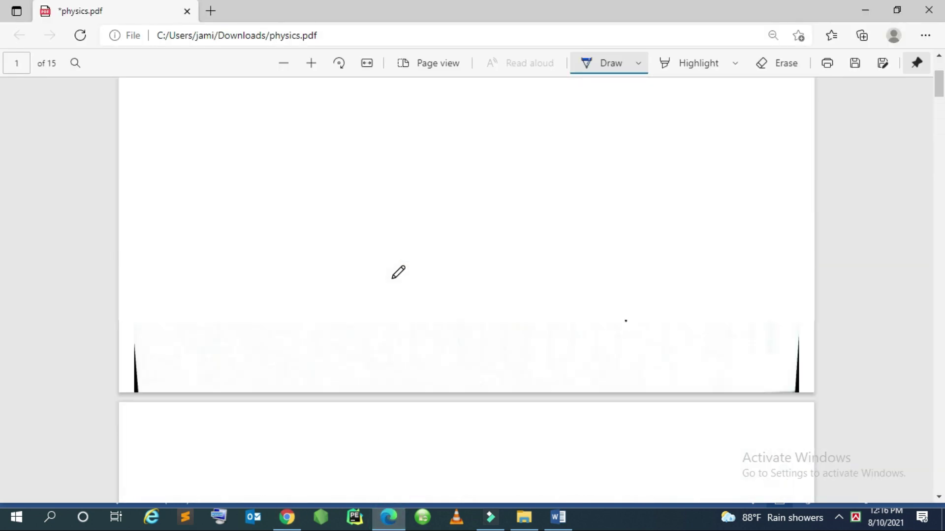
{"action": "scroll", "coordinate": [398, 272], "scroll_direction": "up", "scroll_amount": 10}
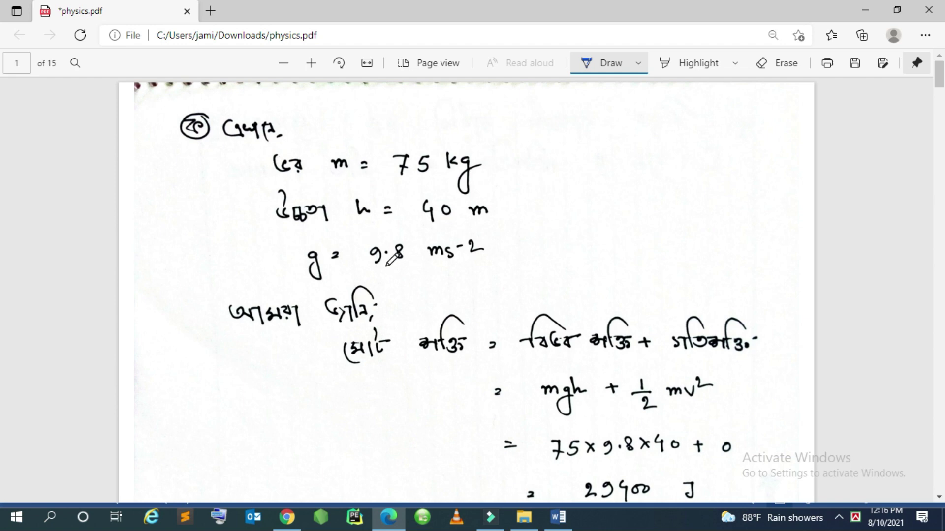
{"action": "scroll", "coordinate": [393, 257], "scroll_direction": "down", "scroll_amount": 1}
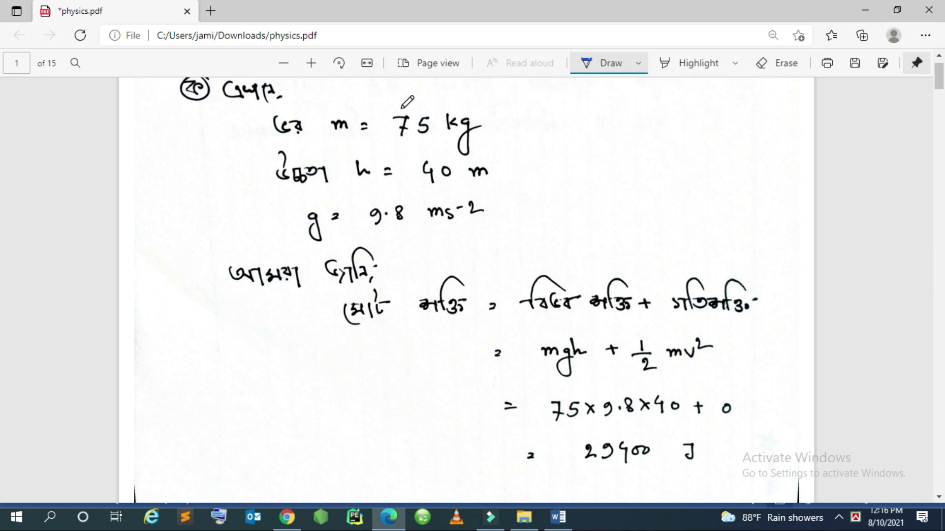
{"action": "left_click", "coordinate": [312, 67]}
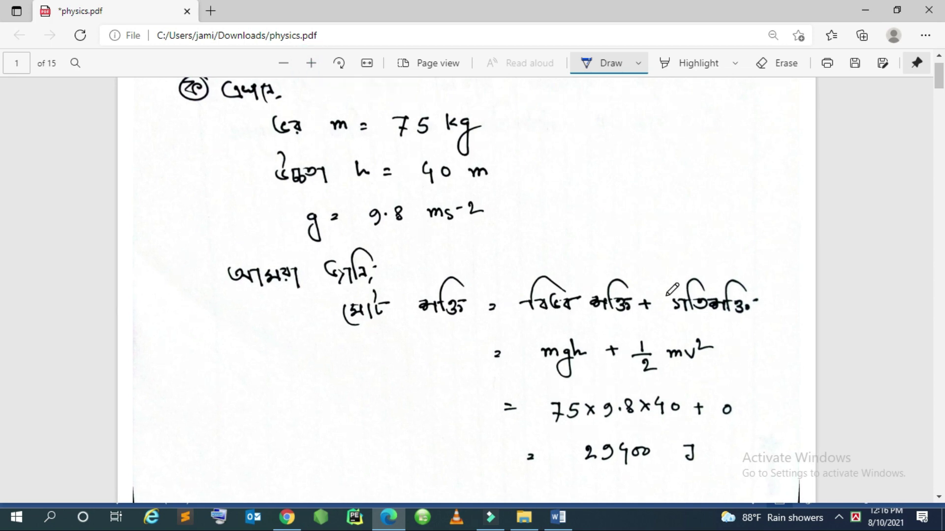
{"action": "scroll", "coordinate": [671, 286], "scroll_direction": "down", "scroll_amount": 1}
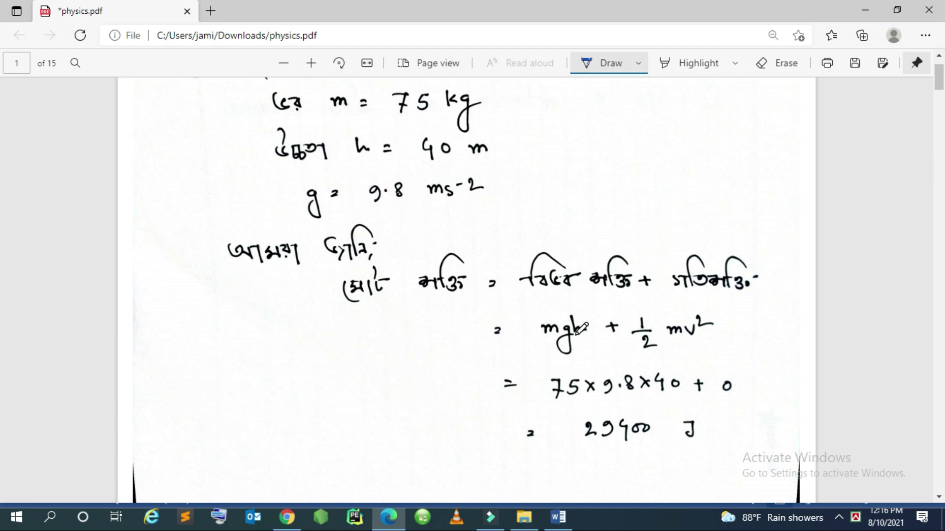
{"action": "scroll", "coordinate": [668, 343], "scroll_direction": "down", "scroll_amount": 2}
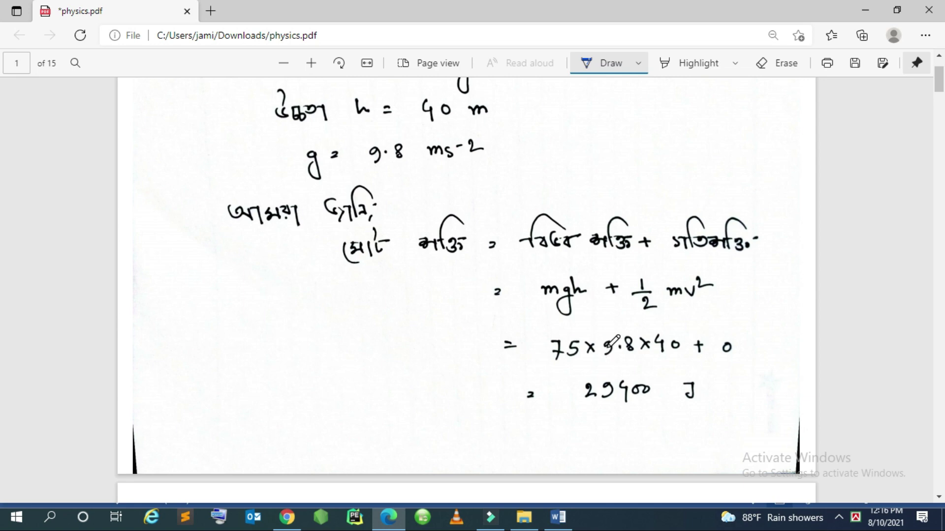
{"action": "scroll", "coordinate": [612, 347], "scroll_direction": "down", "scroll_amount": 1}
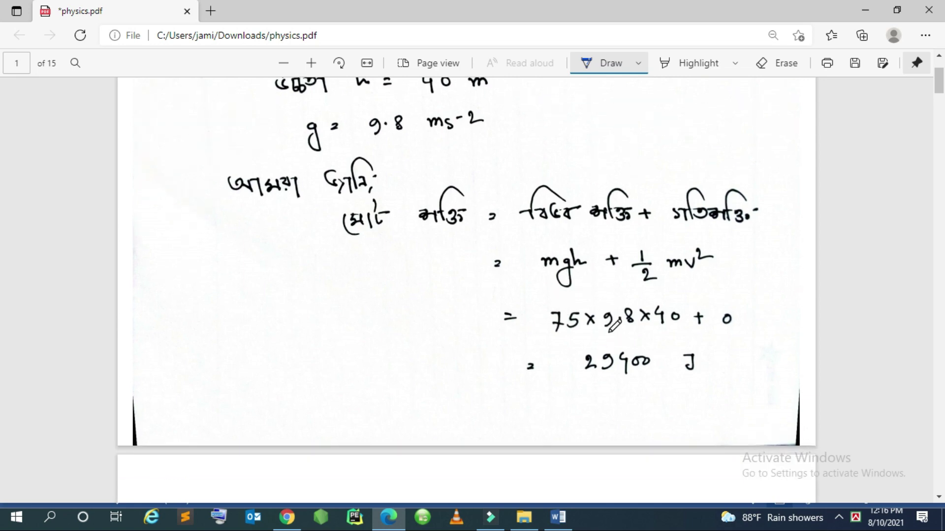
{"action": "scroll", "coordinate": [647, 318], "scroll_direction": "down", "scroll_amount": 2}
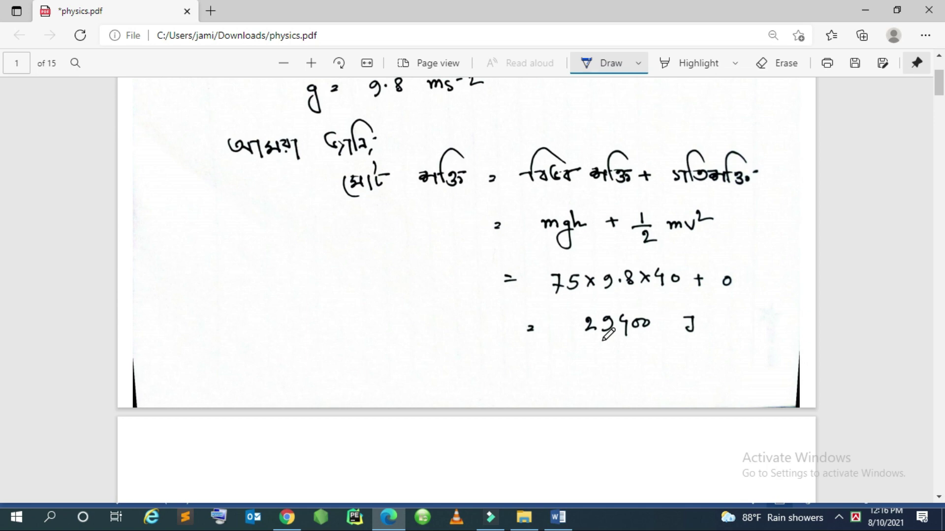
{"action": "scroll", "coordinate": [608, 334], "scroll_direction": "down", "scroll_amount": 1}
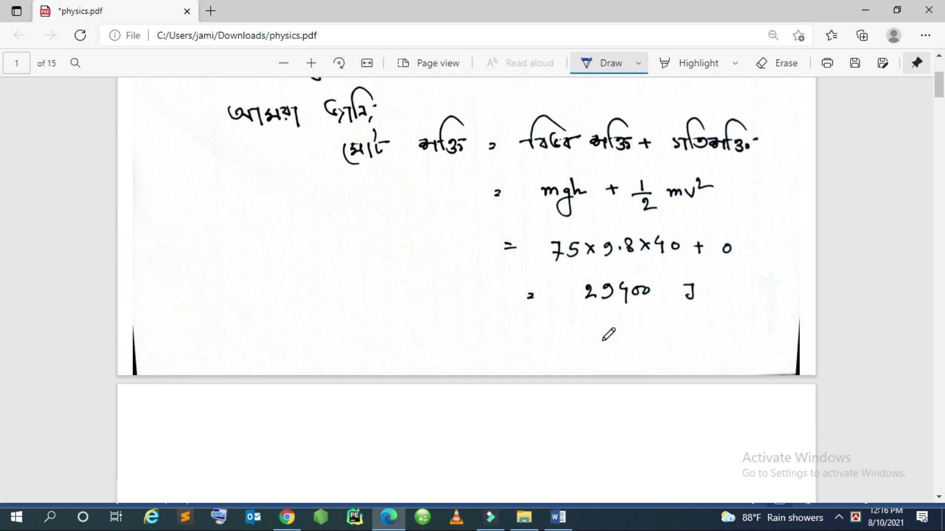
{"action": "scroll", "coordinate": [620, 306], "scroll_direction": "down", "scroll_amount": 6}
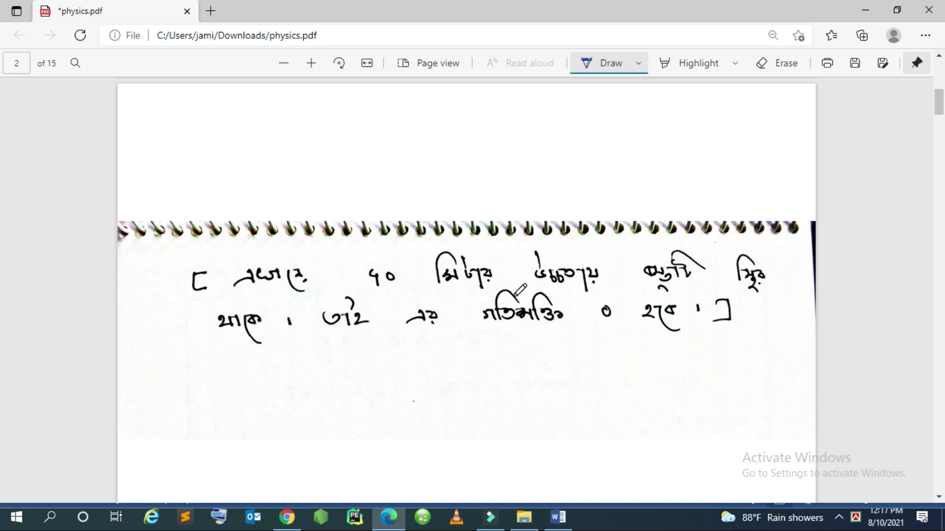
{"action": "scroll", "coordinate": [517, 294], "scroll_direction": "up", "scroll_amount": 6}
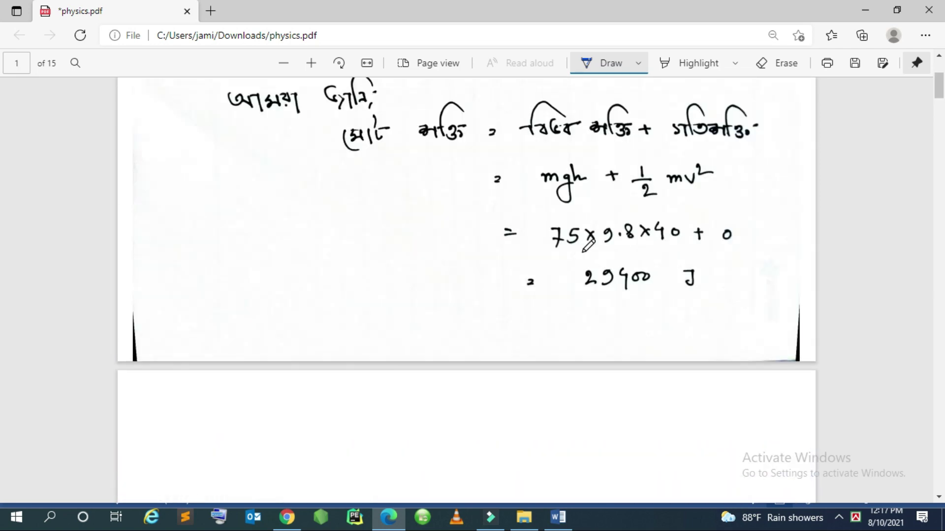
Step: Check question খ in SSC_2021_4th.pdf in Chrome and review its answer on kinetic and potential energy in hsc.docx in Word
{"action": "left_click", "coordinate": [288, 517]}
{"action": "scroll", "coordinate": [200, 237], "scroll_direction": "down", "scroll_amount": 1}
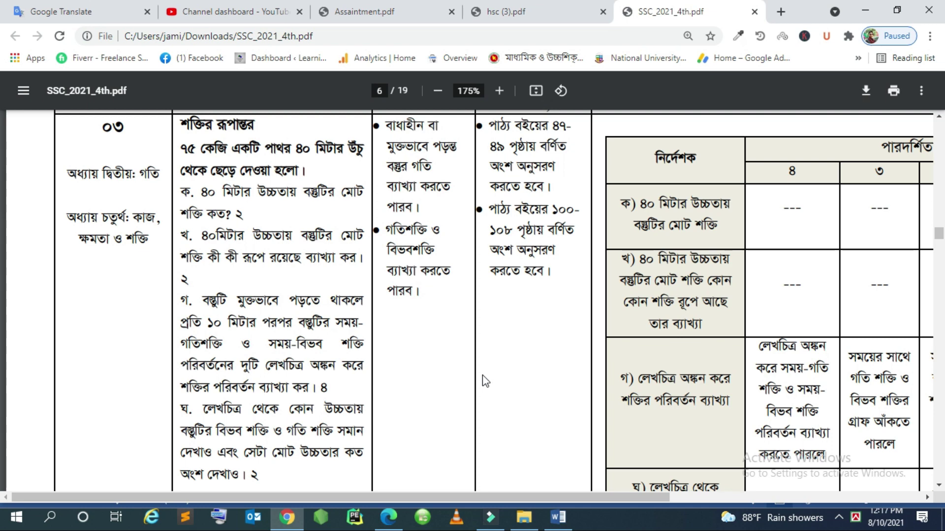
{"action": "left_click", "coordinate": [558, 517]}
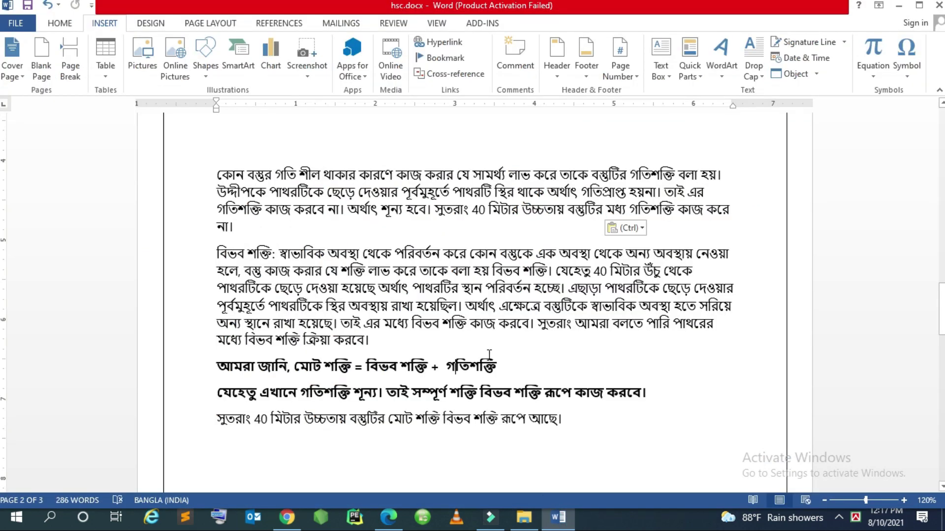
{"action": "scroll", "coordinate": [306, 277], "scroll_direction": "up", "scroll_amount": 1}
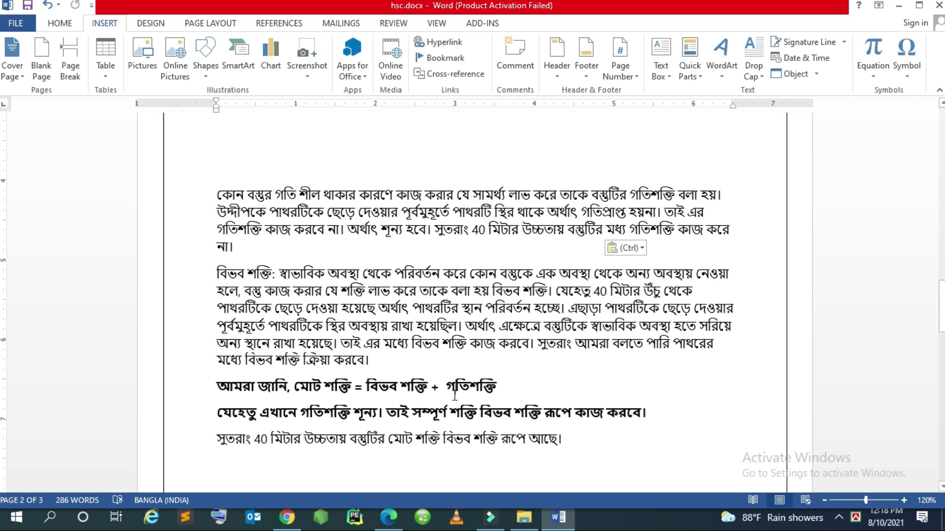
{"action": "scroll", "coordinate": [454, 394], "scroll_direction": "down", "scroll_amount": 1}
{"action": "left_click", "coordinate": [437, 347]}
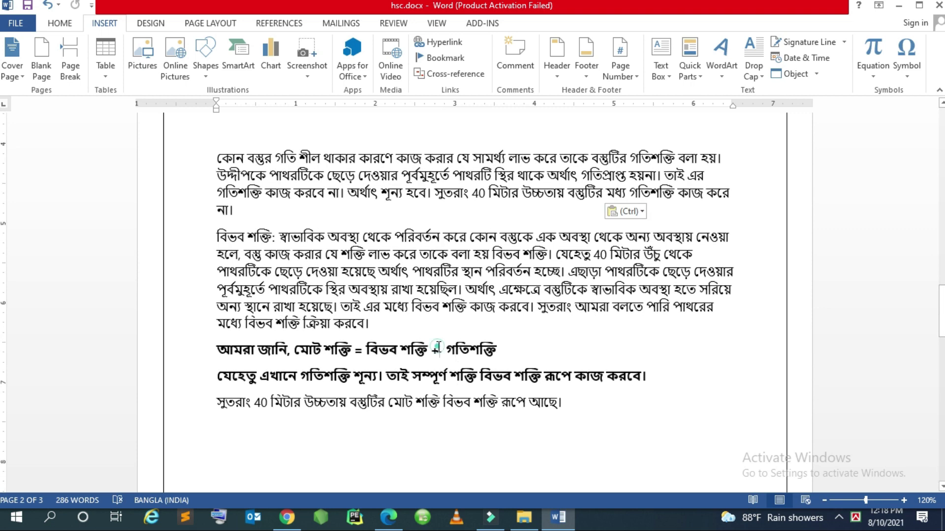
{"action": "left_click_drag", "start_coordinate": [437, 347], "coordinate": [508, 350]}
{"action": "left_click", "coordinate": [405, 352]}
Step: Switch to SSC_2021_4th.pdf in Chrome and read question গ together with the given stone data at the start of the assignment
{"action": "left_click", "coordinate": [287, 517]}
{"action": "scroll", "coordinate": [324, 418], "scroll_direction": "down", "scroll_amount": 1}
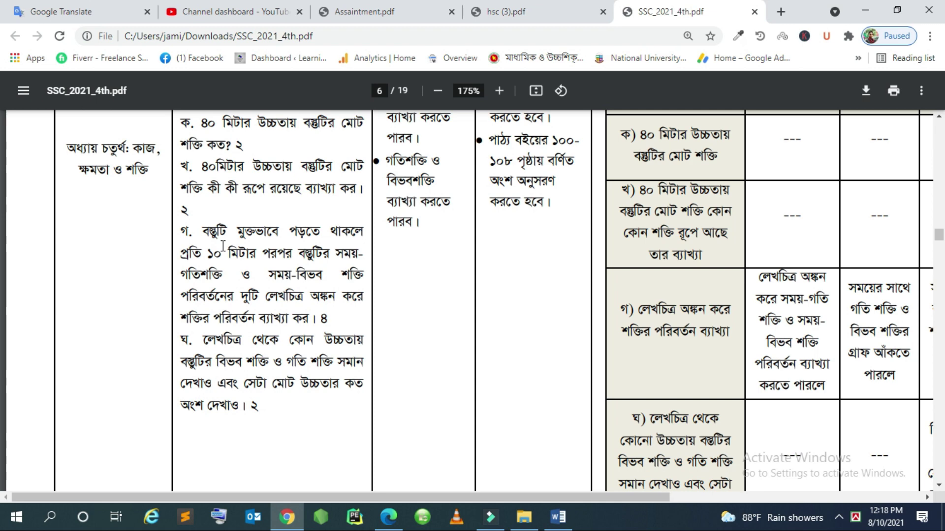
{"action": "left_click_drag", "start_coordinate": [337, 254], "coordinate": [224, 279]}
{"action": "left_click", "coordinate": [224, 279]}
{"action": "scroll", "coordinate": [236, 266], "scroll_direction": "up", "scroll_amount": 3}
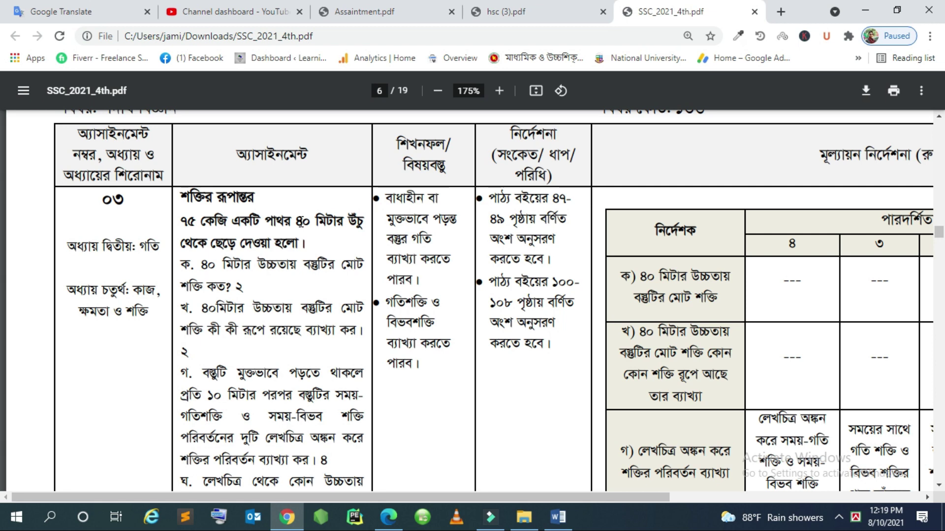
{"action": "scroll", "coordinate": [302, 224], "scroll_direction": "down", "scroll_amount": 2}
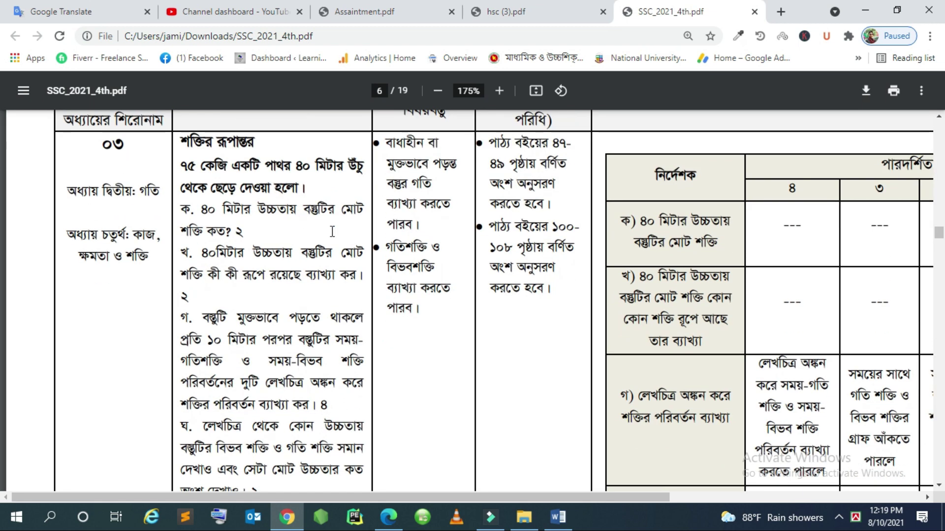
Step: Switch to physics.pdf in Edge and read the part গ potential energy calculations for 40 m and 30 m on page 3
{"action": "left_click", "coordinate": [388, 517]}
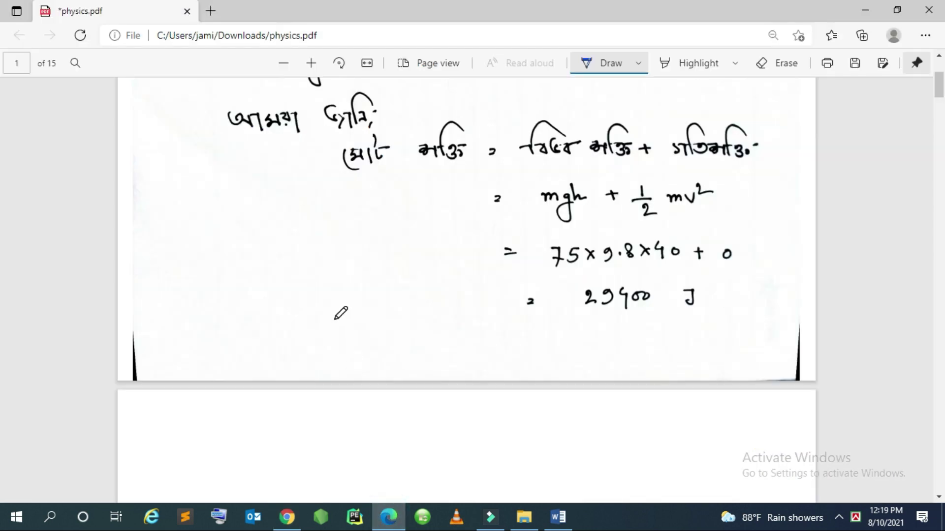
{"action": "scroll", "coordinate": [341, 313], "scroll_direction": "down", "scroll_amount": 10}
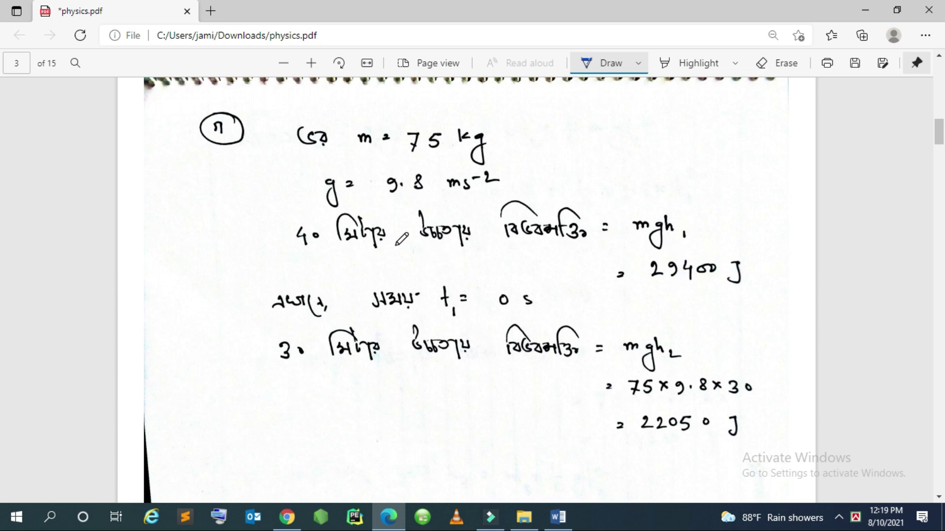
{"action": "scroll", "coordinate": [607, 280], "scroll_direction": "down", "scroll_amount": 1}
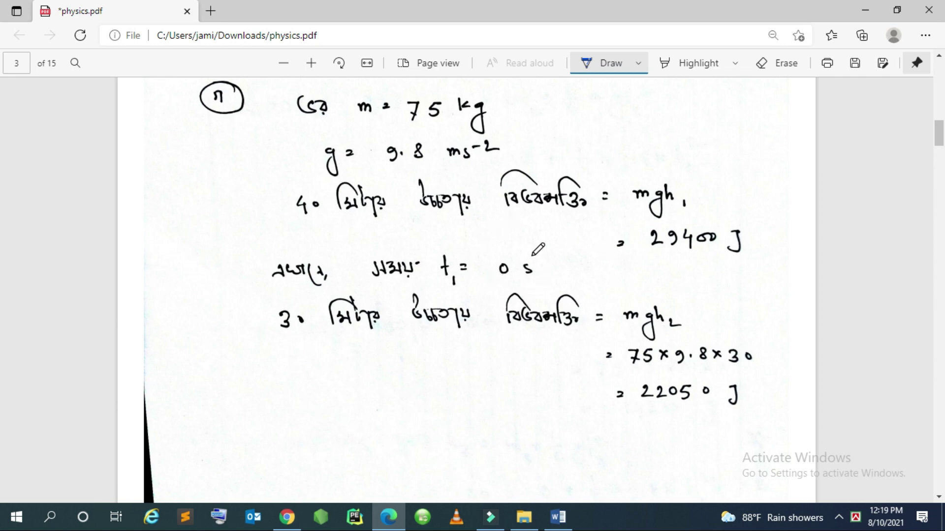
{"action": "scroll", "coordinate": [480, 313], "scroll_direction": "down", "scroll_amount": 1}
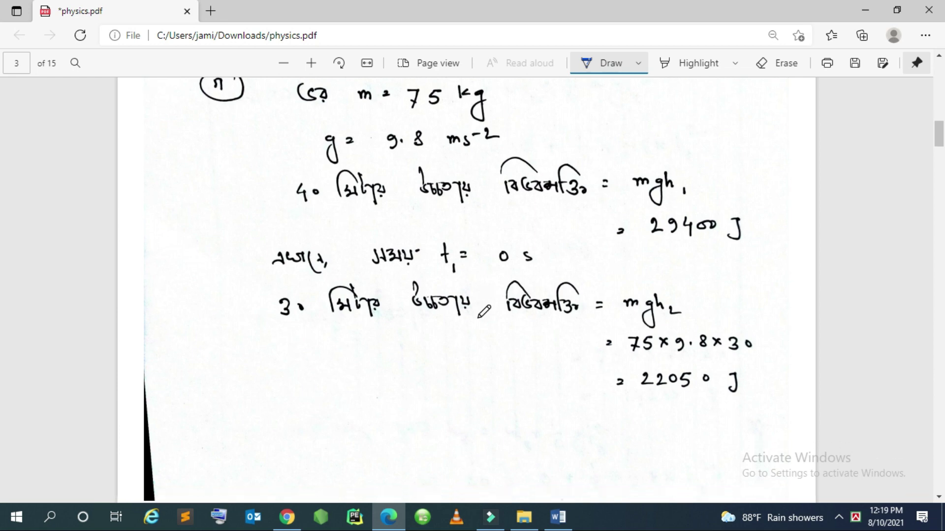
{"action": "scroll", "coordinate": [303, 326], "scroll_direction": "down", "scroll_amount": 1}
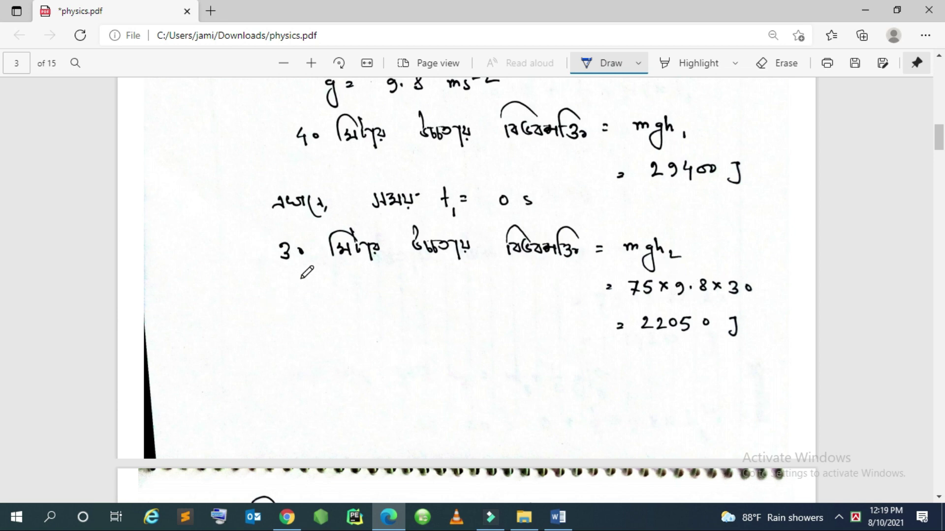
Step: Examine the distance-equation working for time t2 on page 4, comparing it with the 30 m calculation on page 3
{"action": "scroll", "coordinate": [693, 315], "scroll_direction": "down", "scroll_amount": 4}
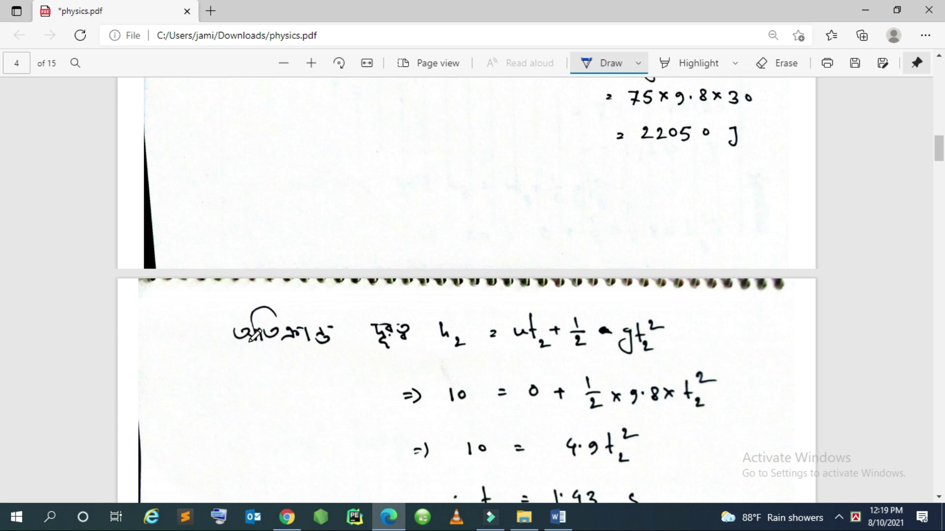
{"action": "scroll", "coordinate": [305, 352], "scroll_direction": "down", "scroll_amount": 2}
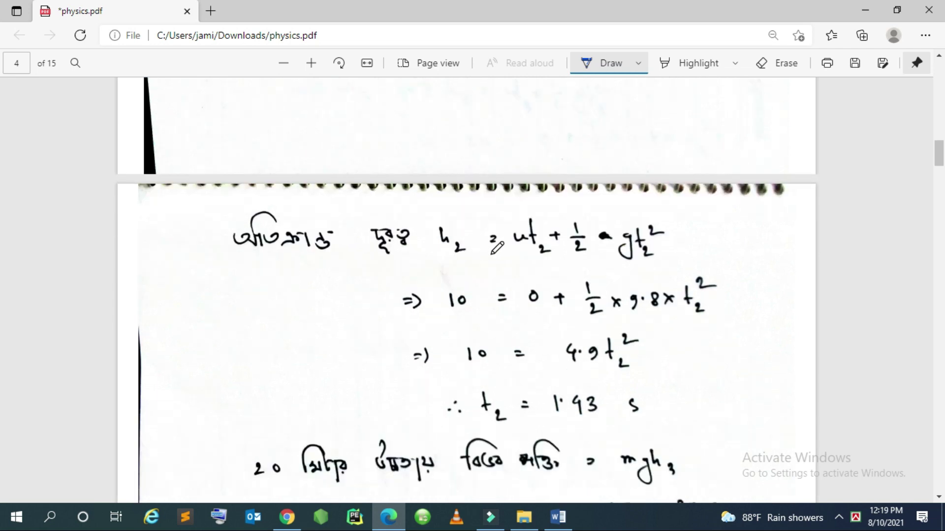
{"action": "scroll", "coordinate": [501, 247], "scroll_direction": "up", "scroll_amount": 8}
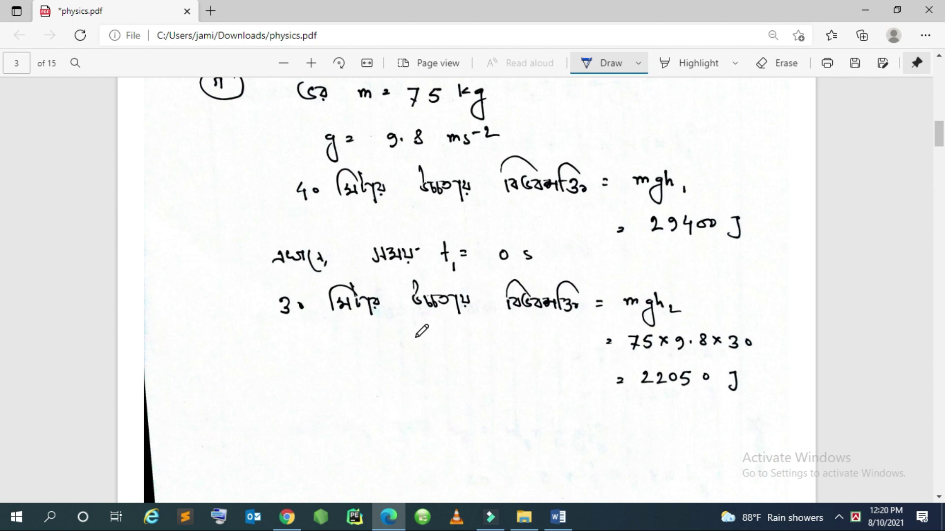
{"action": "scroll", "coordinate": [421, 331], "scroll_direction": "down", "scroll_amount": 8}
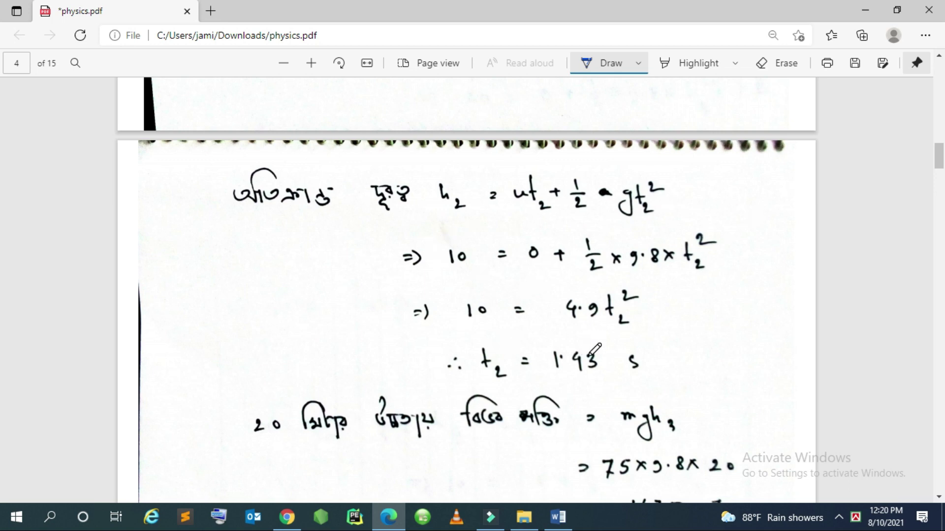
{"action": "scroll", "coordinate": [594, 351], "scroll_direction": "down", "scroll_amount": 1}
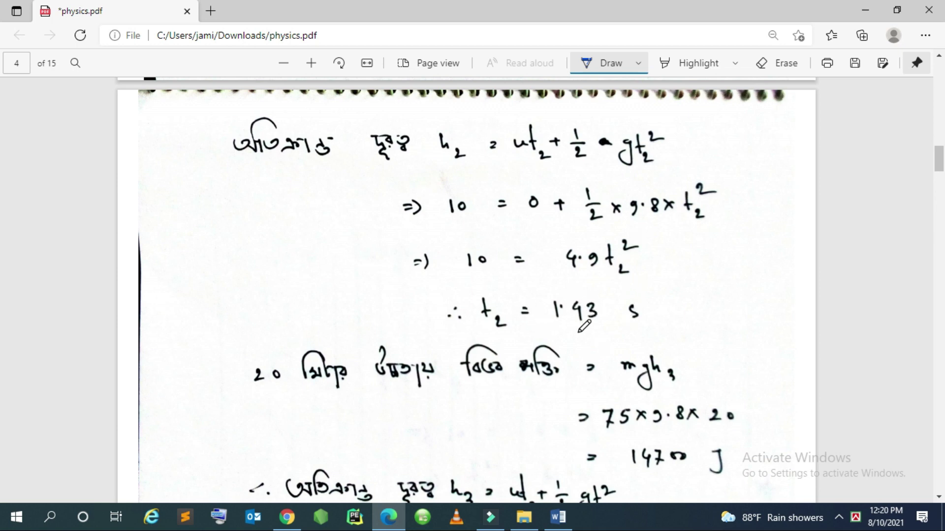
Step: Read the potential energy calculation for 20 m and the working for time t3 across pages 4 and 5
{"action": "scroll", "coordinate": [561, 324], "scroll_direction": "down", "scroll_amount": 2}
{"action": "scroll", "coordinate": [432, 265], "scroll_direction": "down", "scroll_amount": 1}
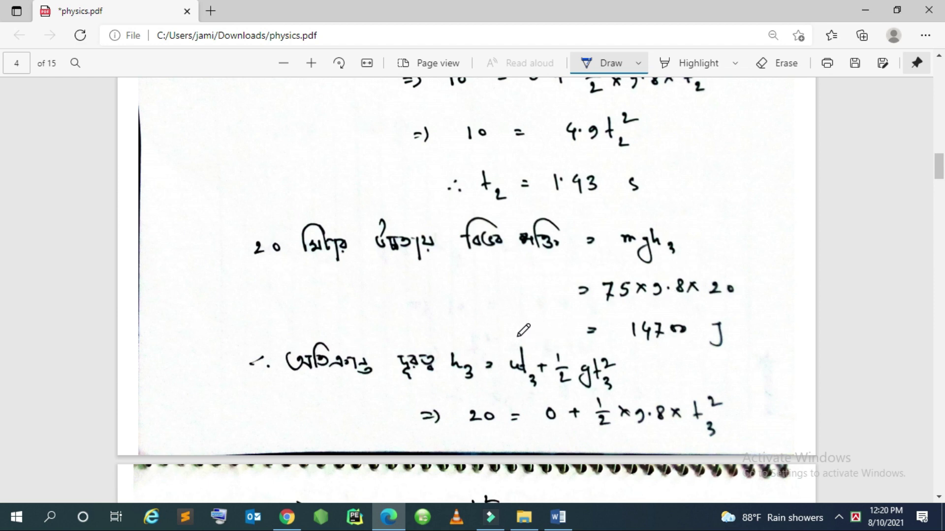
{"action": "scroll", "coordinate": [514, 332], "scroll_direction": "down", "scroll_amount": 1}
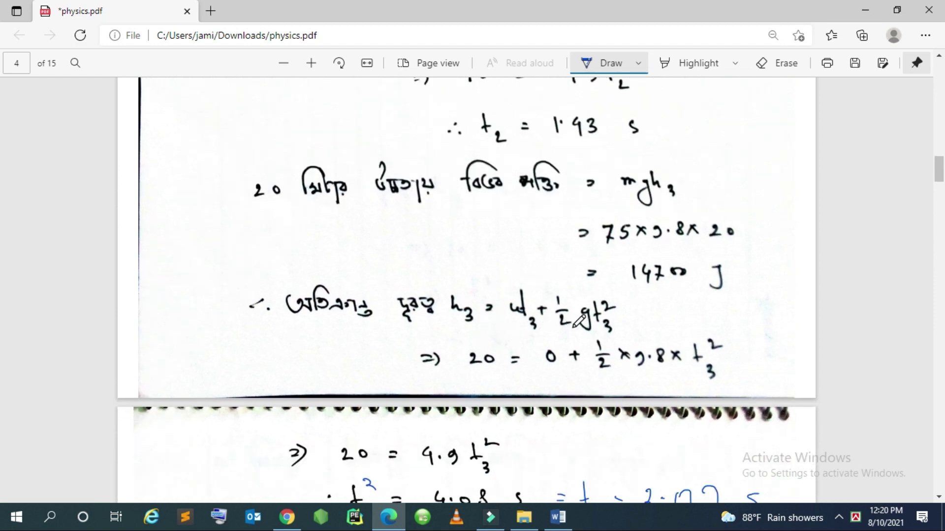
{"action": "scroll", "coordinate": [494, 376], "scroll_direction": "down", "scroll_amount": 1}
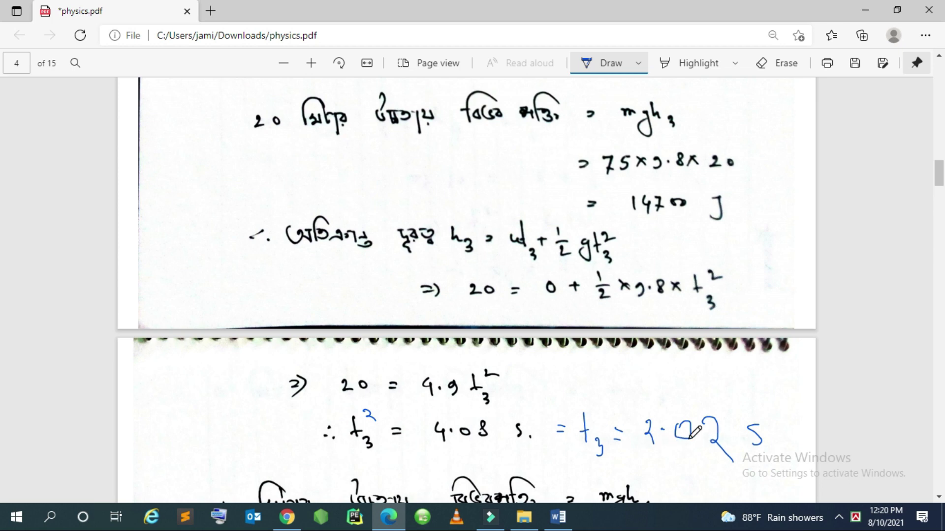
{"action": "scroll", "coordinate": [693, 432], "scroll_direction": "down", "scroll_amount": 1}
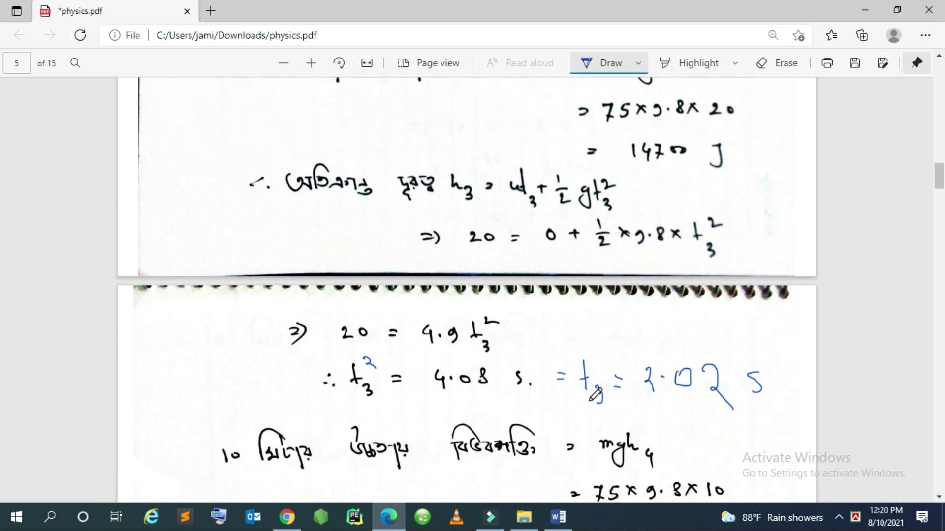
{"action": "scroll", "coordinate": [595, 394], "scroll_direction": "up", "scroll_amount": 3}
Step: Read the potential energy calculation for 10 m and the working for time t4 on page 5
{"action": "scroll", "coordinate": [399, 298], "scroll_direction": "down", "scroll_amount": 9}
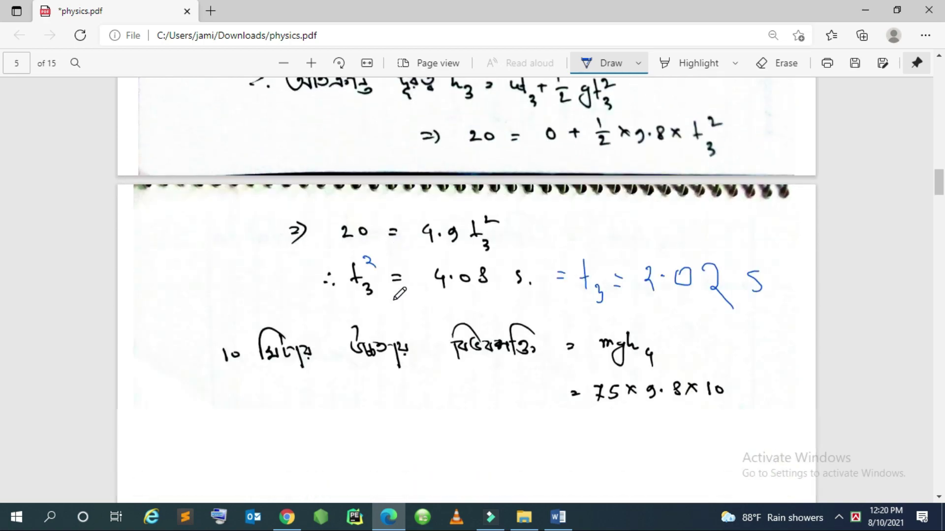
{"action": "scroll", "coordinate": [365, 212], "scroll_direction": "up", "scroll_amount": 1}
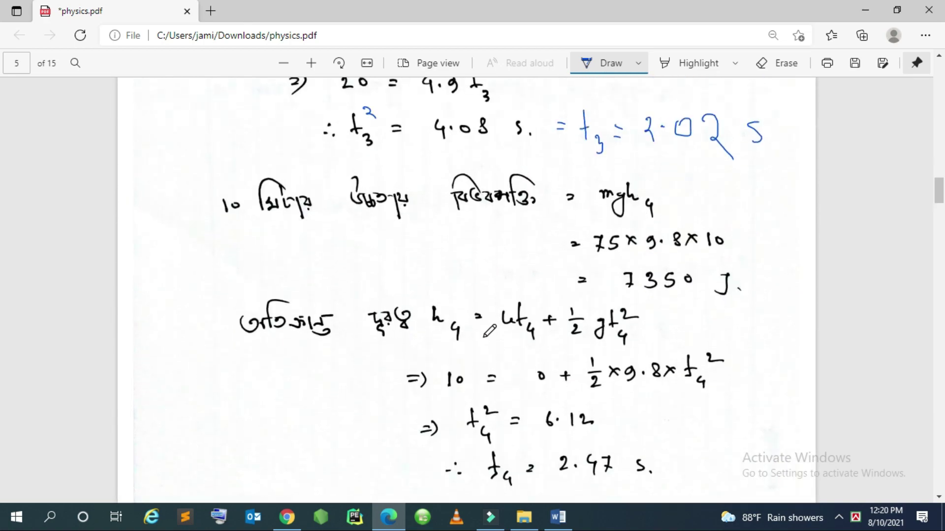
{"action": "scroll", "coordinate": [547, 340], "scroll_direction": "down", "scroll_amount": 1}
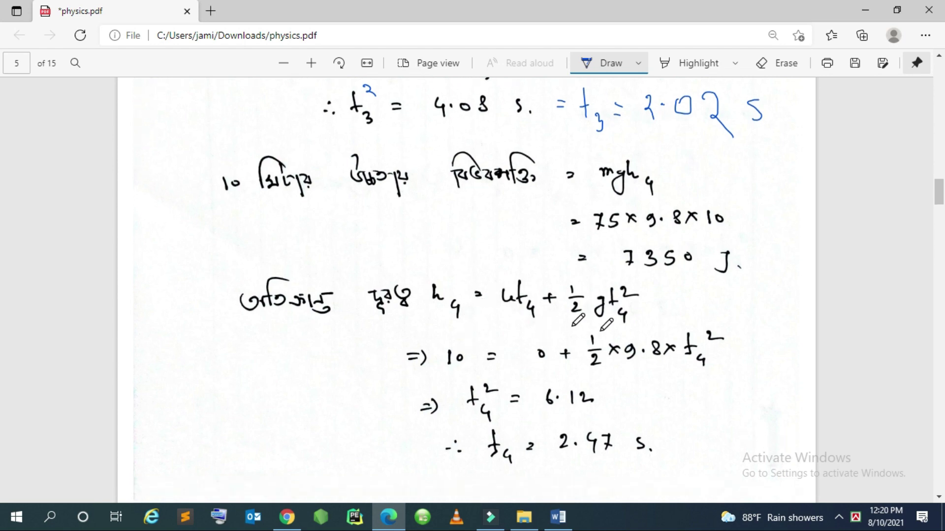
{"action": "scroll", "coordinate": [534, 409], "scroll_direction": "down", "scroll_amount": 4}
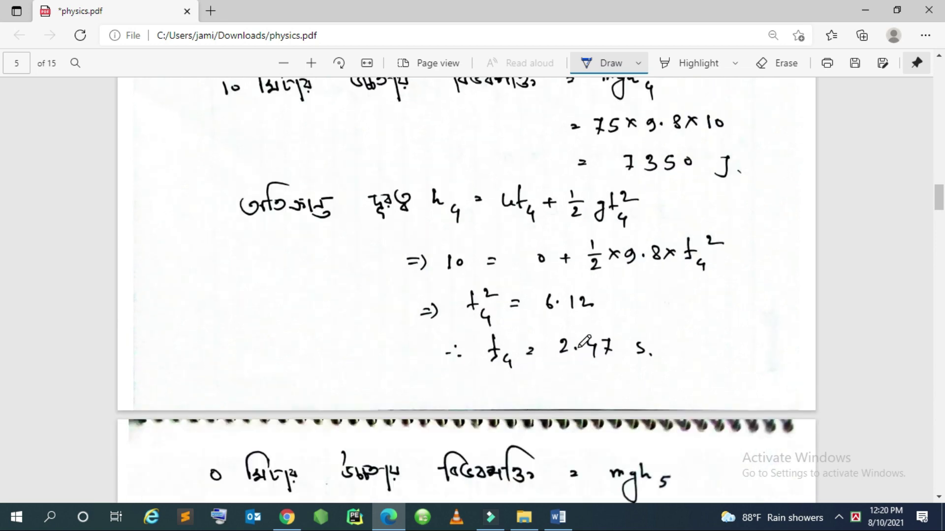
{"action": "scroll", "coordinate": [583, 342], "scroll_direction": "down", "scroll_amount": 10}
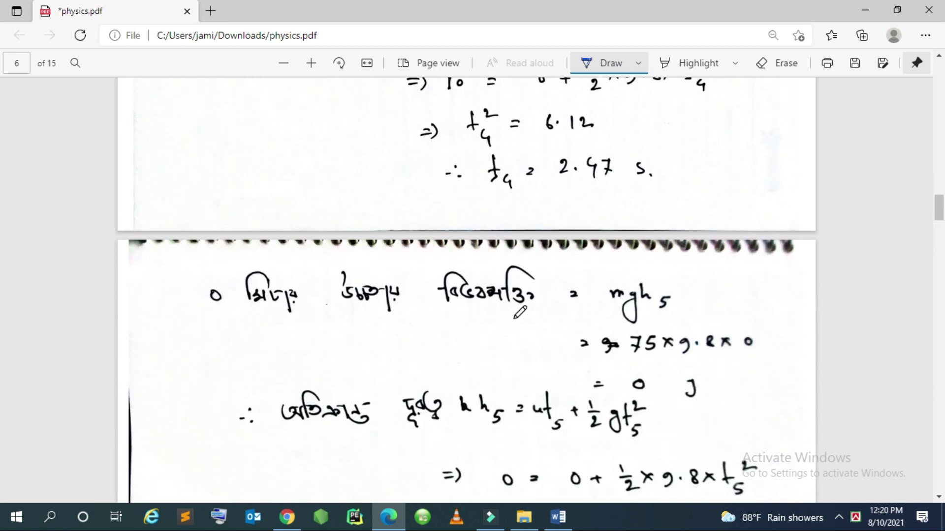
{"action": "scroll", "coordinate": [516, 314], "scroll_direction": "up", "scroll_amount": 10}
{"action": "scroll", "coordinate": [519, 311], "scroll_direction": "down", "scroll_amount": 4}
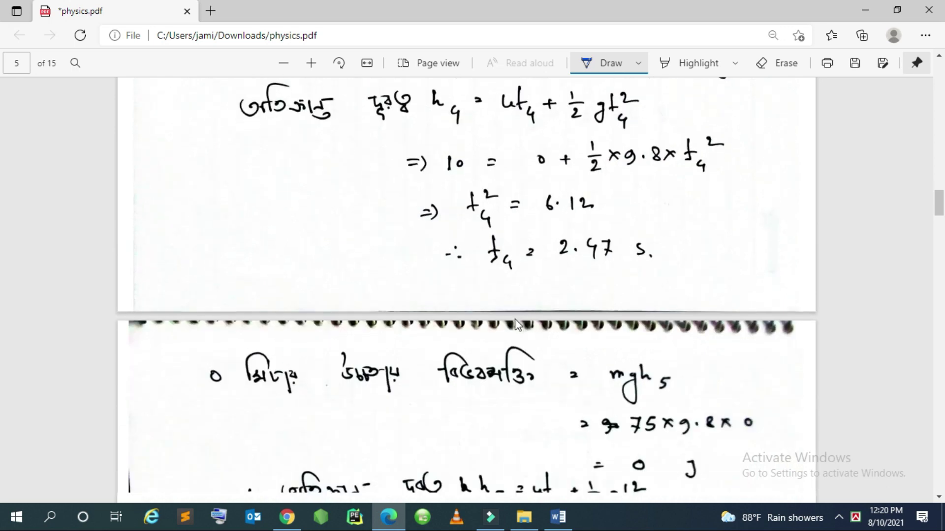
Step: Underline the 0 in the potential energy result for 0 m on page 6 and read the working for time t5
{"action": "scroll", "coordinate": [515, 324], "scroll_direction": "down", "scroll_amount": 3}
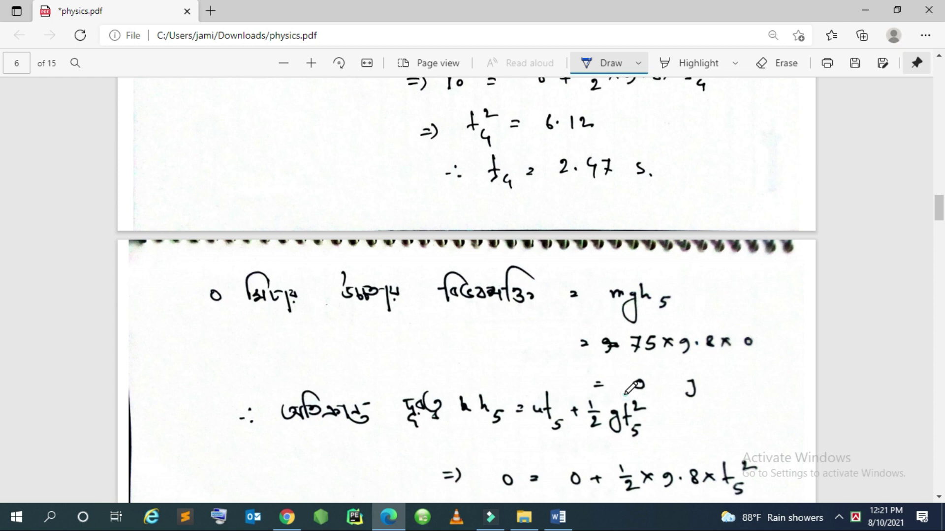
{"action": "left_click_drag", "start_coordinate": [640, 376], "coordinate": [659, 392]}
{"action": "scroll", "coordinate": [404, 386], "scroll_direction": "down", "scroll_amount": 1}
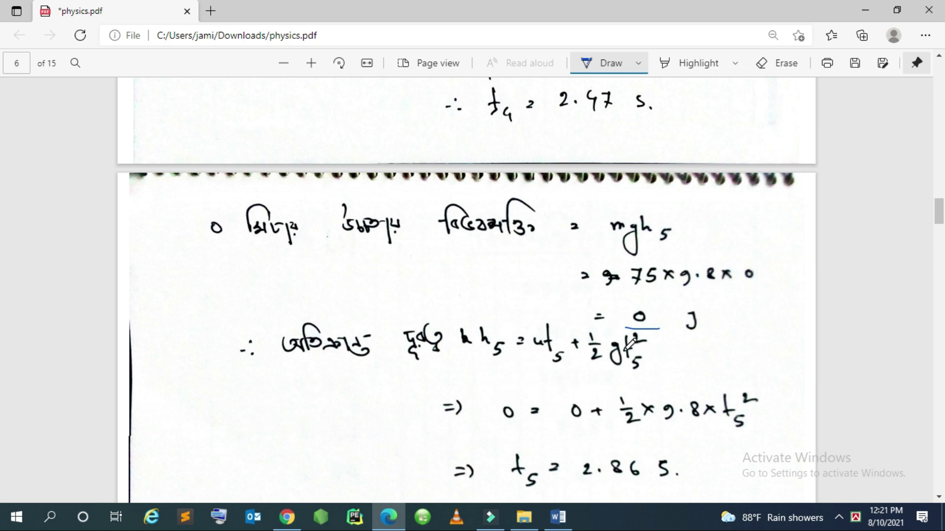
{"action": "scroll", "coordinate": [621, 353], "scroll_direction": "down", "scroll_amount": 1}
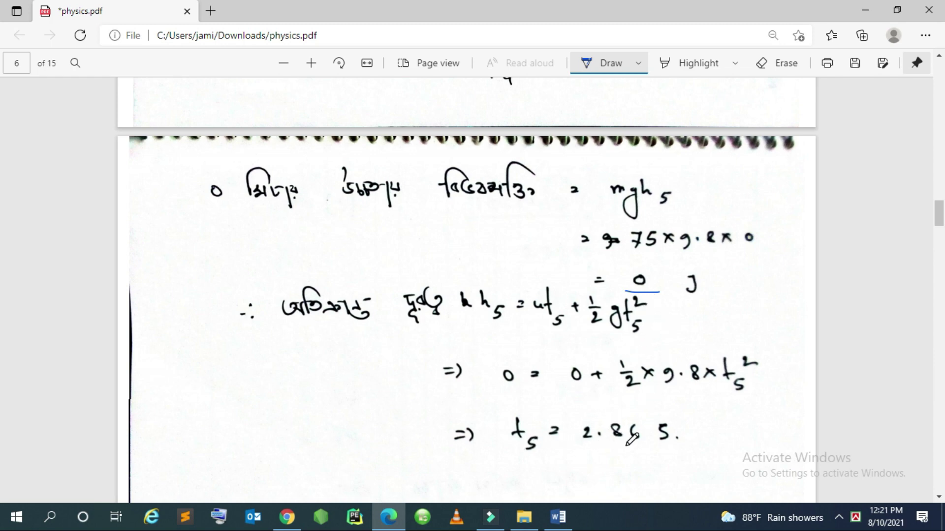
{"action": "scroll", "coordinate": [632, 438], "scroll_direction": "down", "scroll_amount": 5}
{"action": "scroll", "coordinate": [632, 438], "scroll_direction": "up", "scroll_amount": 6}
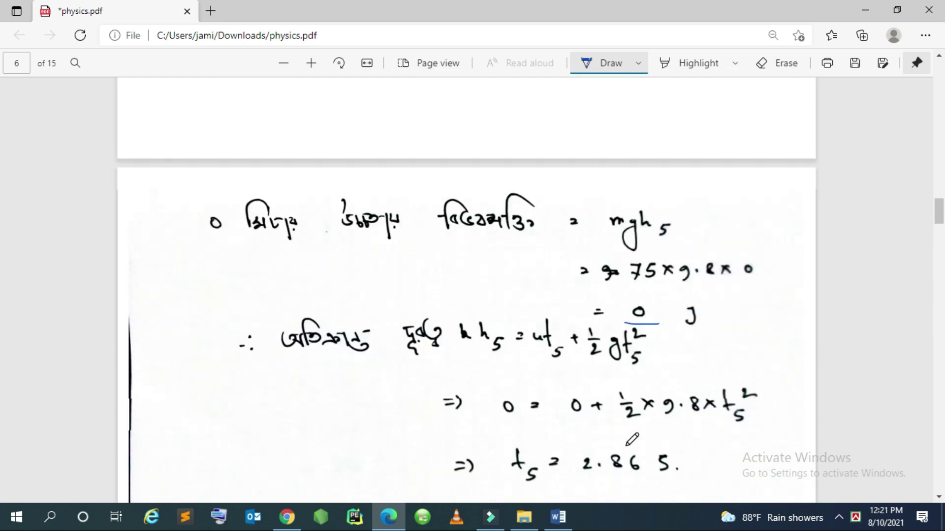
{"action": "scroll", "coordinate": [632, 438], "scroll_direction": "up", "scroll_amount": 2}
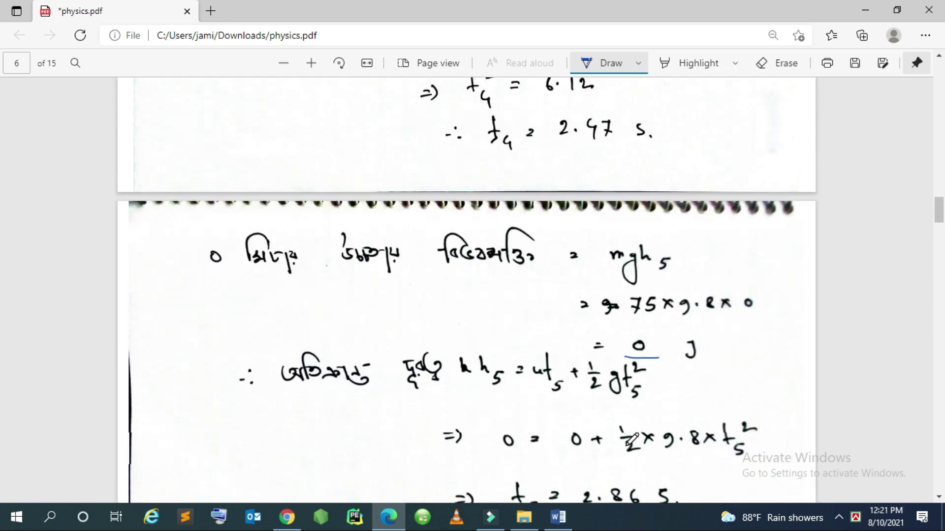
Step: Switch to SSC_2021_4th.pdf in Chrome and reread the time–potential energy graph requirement in question গ
{"action": "left_click", "coordinate": [287, 516]}
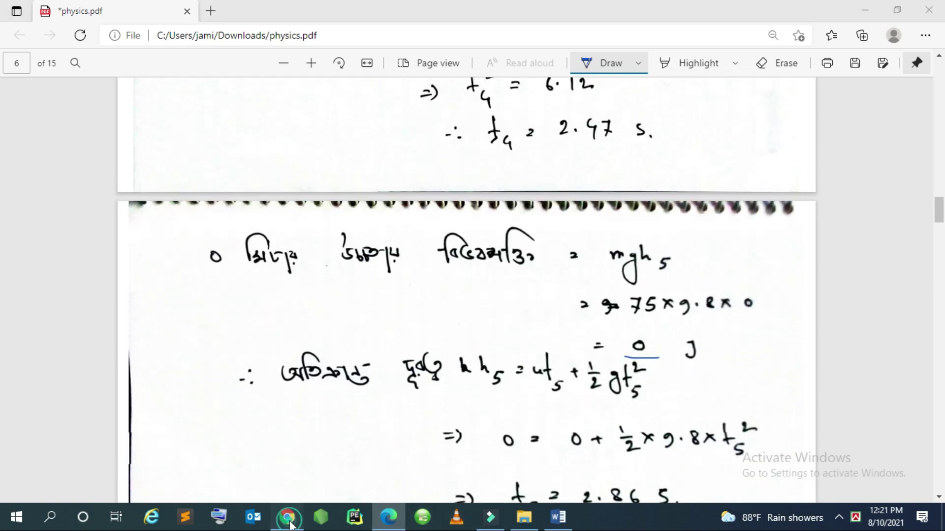
{"action": "scroll", "coordinate": [268, 310], "scroll_direction": "down", "scroll_amount": 2}
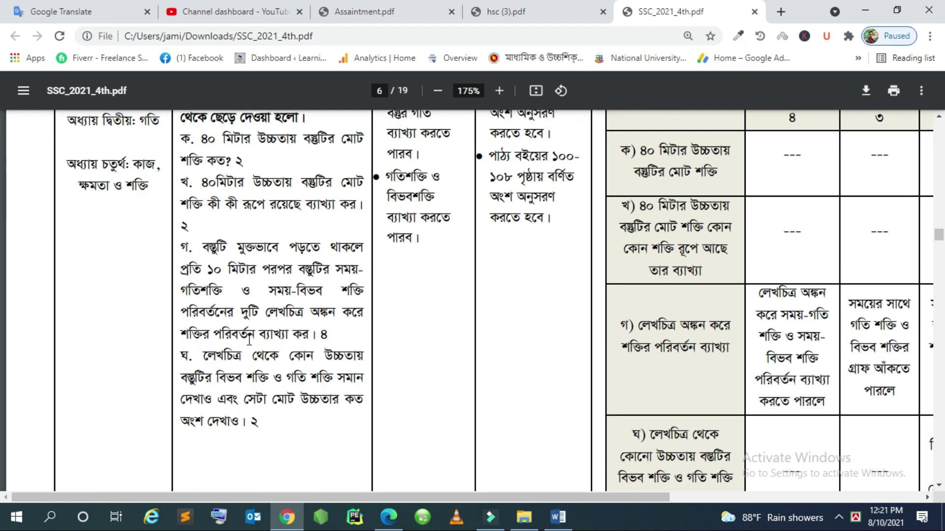
{"action": "left_click_drag", "start_coordinate": [270, 272], "coordinate": [366, 262]}
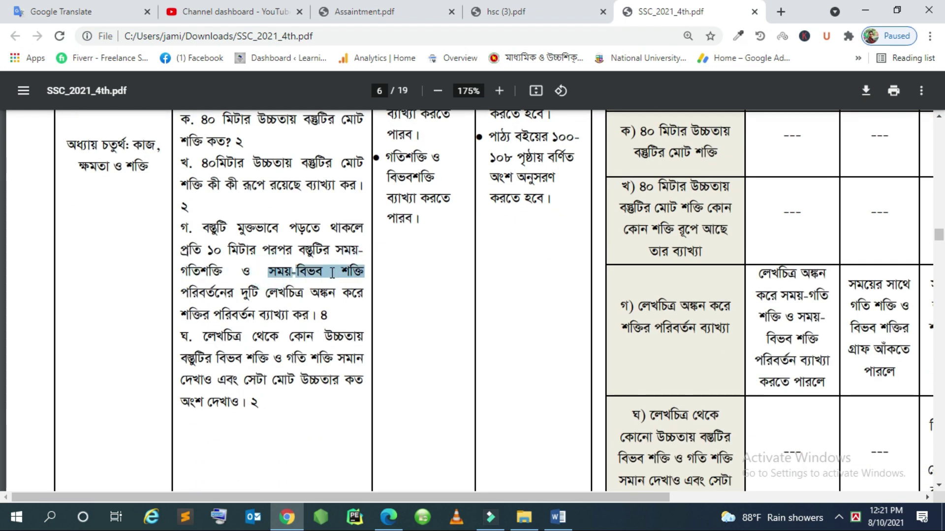
{"action": "left_click", "coordinate": [297, 269]}
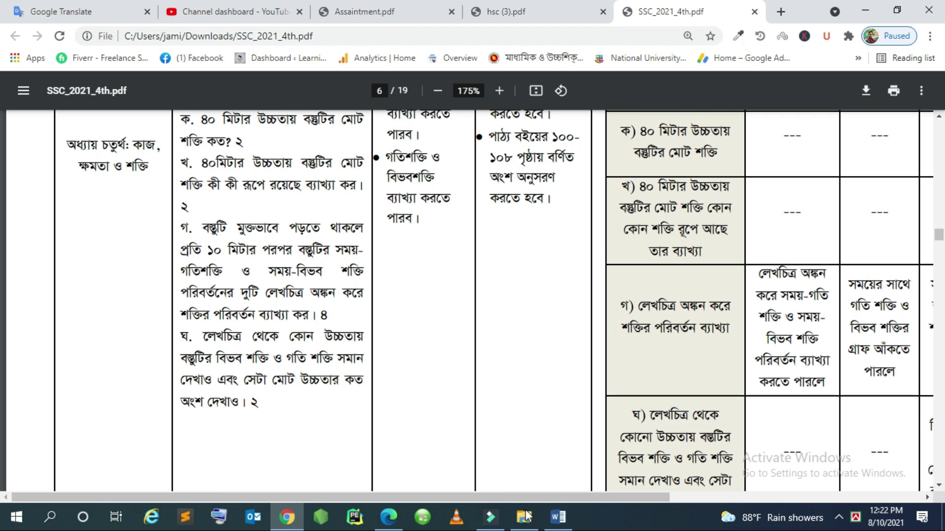
Step: Switch to physics.pdf in Edge, underline the time heading of the page 7 table and compare it with the t5 working on page 6
{"action": "left_click", "coordinate": [388, 517]}
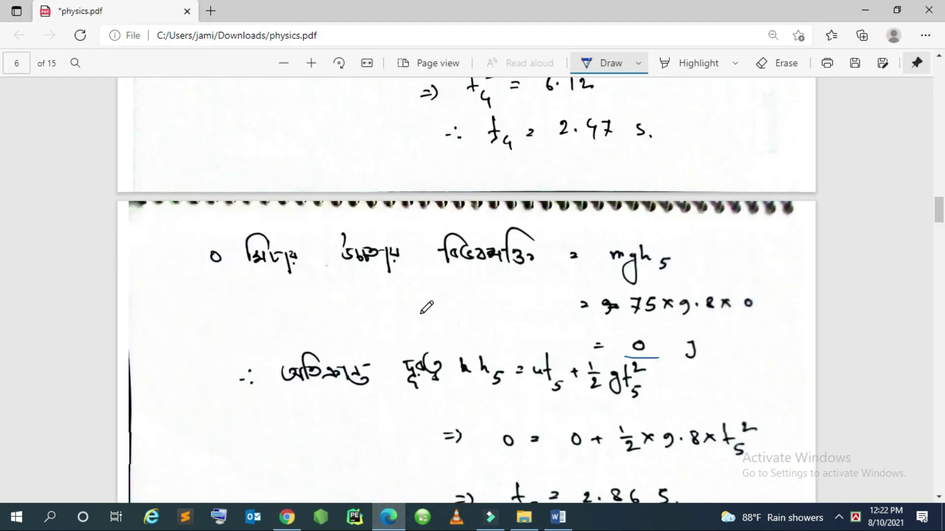
{"action": "scroll", "coordinate": [426, 308], "scroll_direction": "down", "scroll_amount": 15}
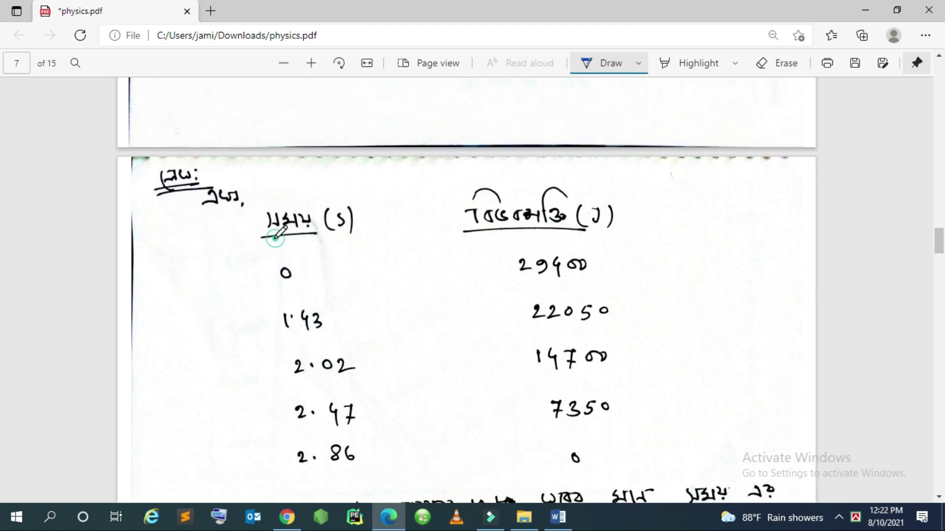
{"action": "left_click_drag", "start_coordinate": [275, 239], "coordinate": [335, 237]}
{"action": "scroll", "coordinate": [397, 275], "scroll_direction": "up", "scroll_amount": 3}
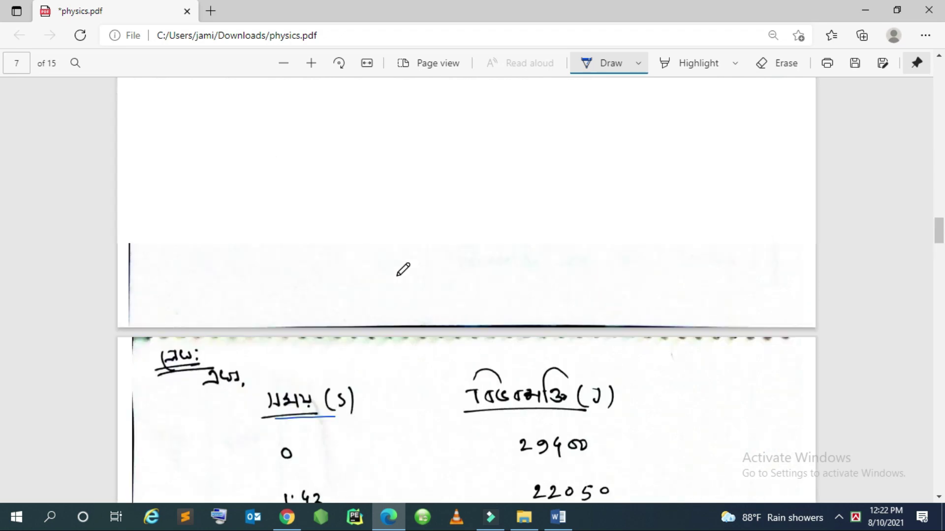
{"action": "scroll", "coordinate": [398, 275], "scroll_direction": "up", "scroll_amount": 4}
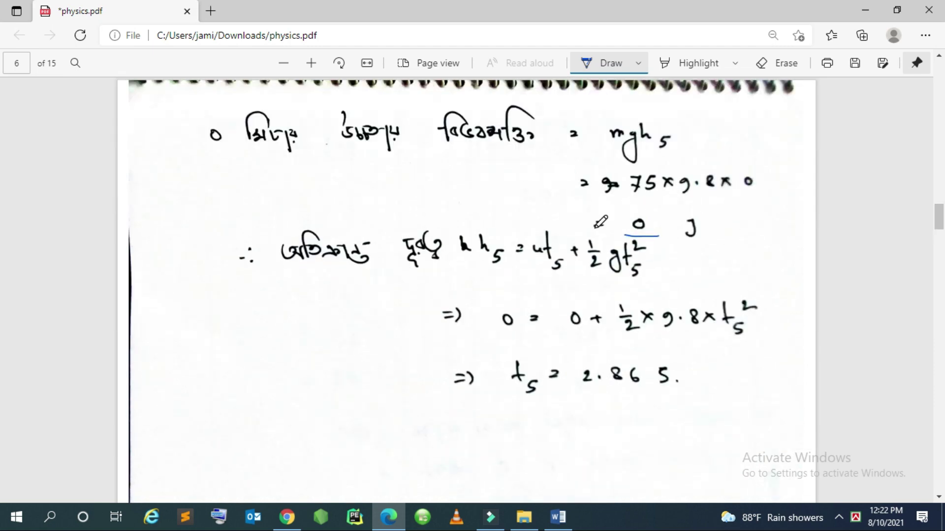
{"action": "scroll", "coordinate": [595, 304], "scroll_direction": "down", "scroll_amount": 9}
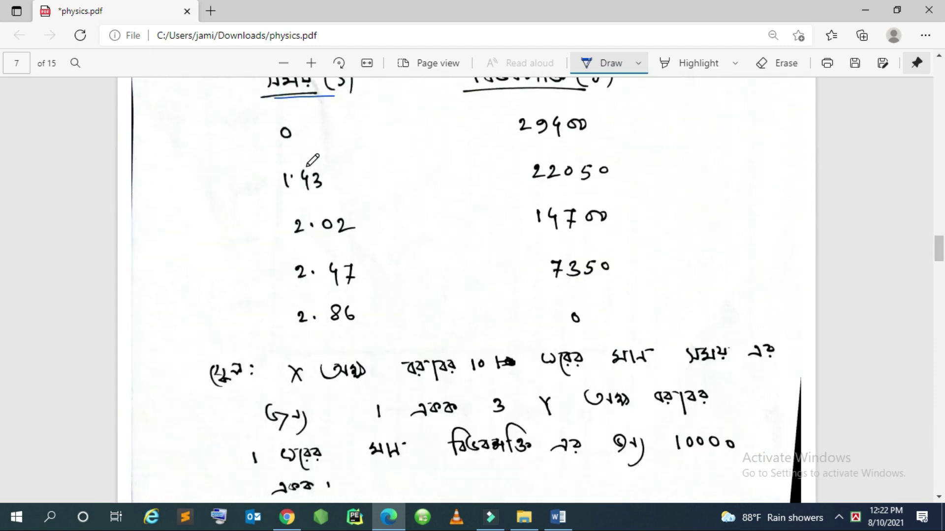
Step: Underline the potential energy values 29400 and 22050 in the table on page 7
{"action": "scroll", "coordinate": [323, 241], "scroll_direction": "up", "scroll_amount": 1}
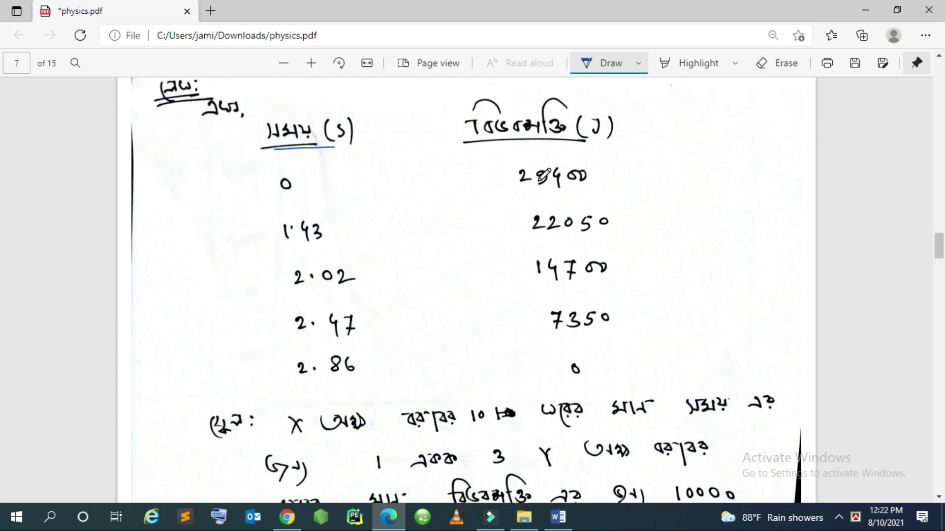
{"action": "left_click_drag", "start_coordinate": [522, 196], "coordinate": [579, 194]}
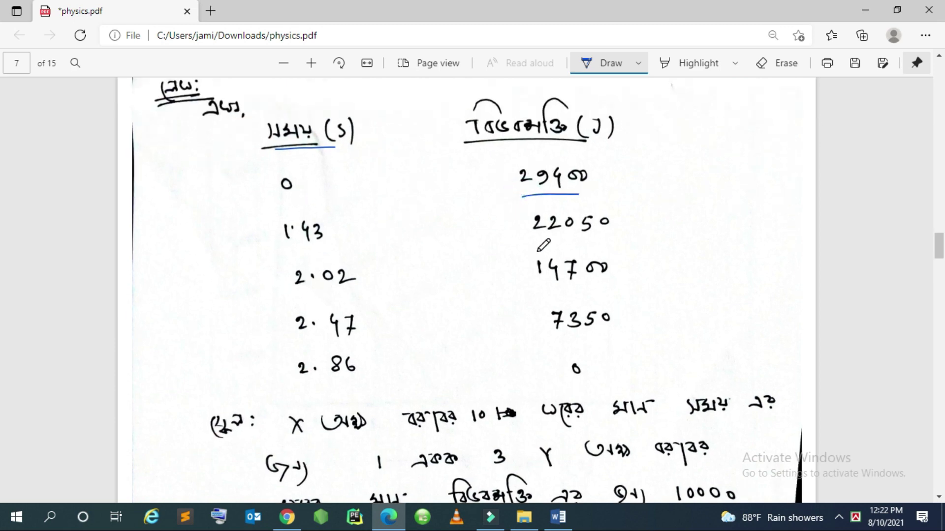
{"action": "left_click_drag", "start_coordinate": [538, 252], "coordinate": [595, 252]}
Step: Correct the Y-axis scale note below the table by handwriting a 0 after the 1, making it 10 squares
{"action": "scroll", "coordinate": [575, 194], "scroll_direction": "down", "scroll_amount": 1}
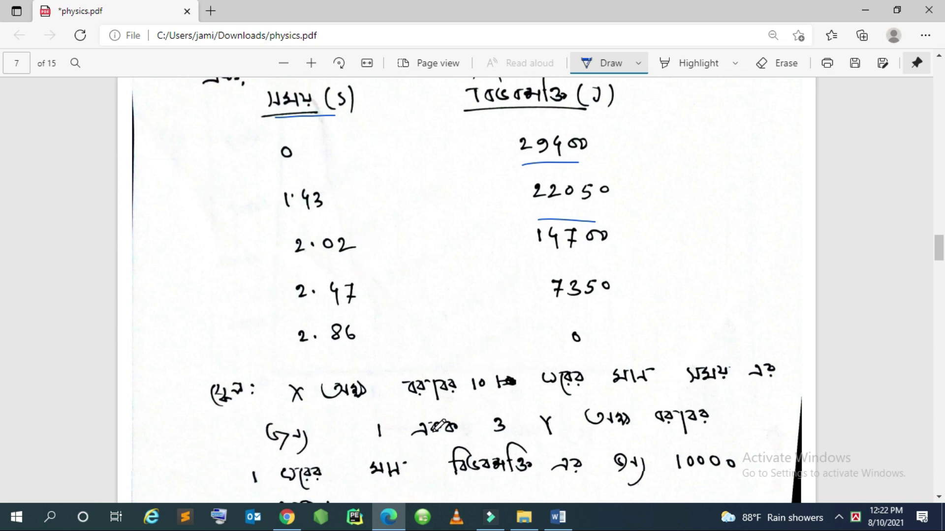
{"action": "scroll", "coordinate": [436, 426], "scroll_direction": "down", "scroll_amount": 1}
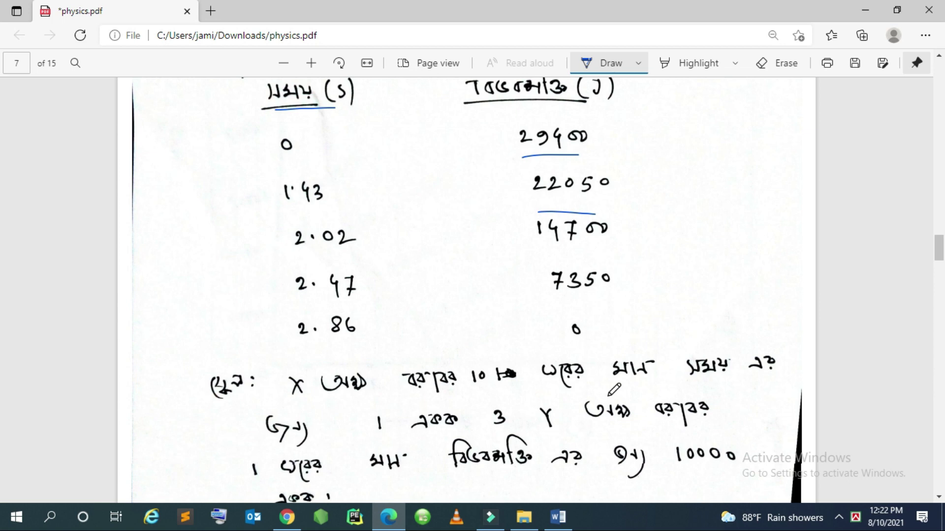
{"action": "scroll", "coordinate": [419, 409], "scroll_direction": "down", "scroll_amount": 2}
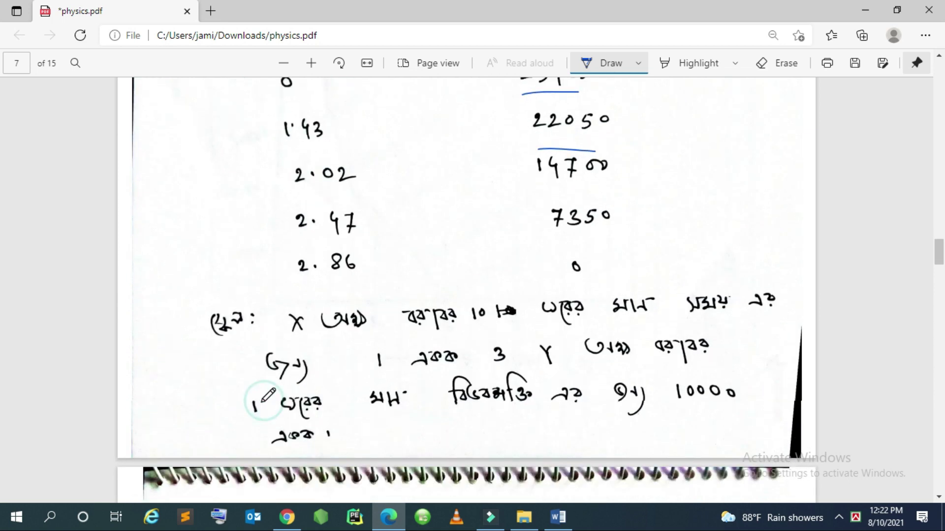
{"action": "mouse_move", "coordinate": [266, 402]}
{"action": "left_mouse_down"}
{"action": "mouse_move", "coordinate": [264, 415]}
{"action": "mouse_move", "coordinate": [268, 402]}
{"action": "left_mouse_up"}
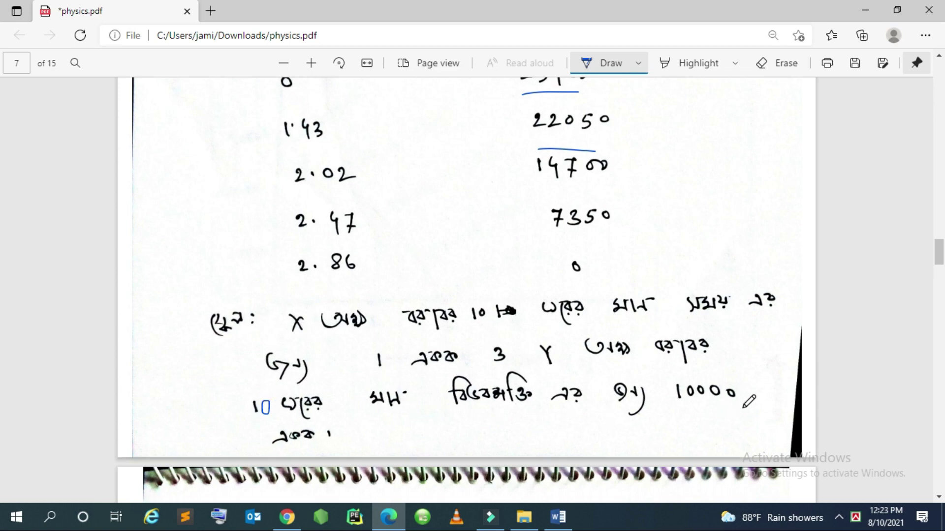
Step: Label the axes of the potential energy–time graph on page 8 as X and Y, and mark the 10000 point on the vertical axis
{"action": "scroll", "coordinate": [702, 395], "scroll_direction": "down", "scroll_amount": 9}
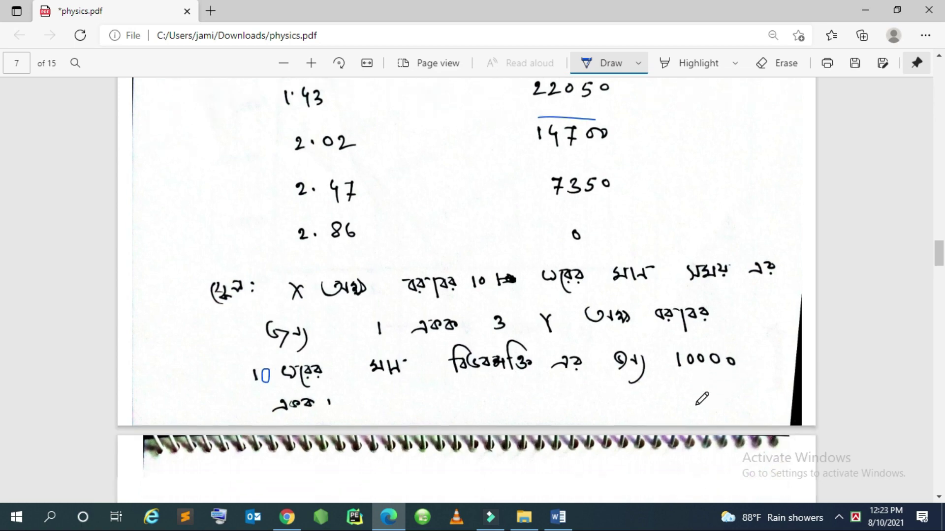
{"action": "scroll", "coordinate": [700, 395], "scroll_direction": "down", "scroll_amount": 5}
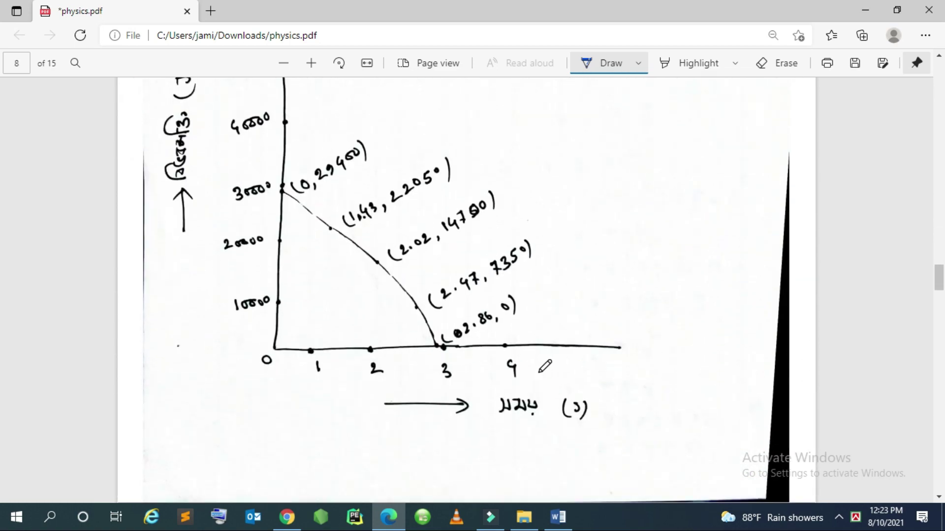
{"action": "scroll", "coordinate": [700, 394], "scroll_direction": "up", "scroll_amount": 2}
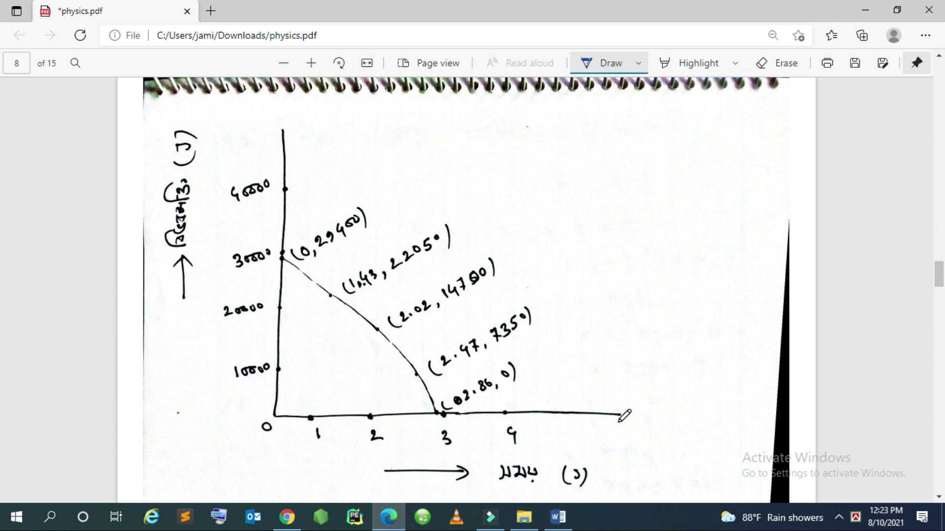
{"action": "mouse_move", "coordinate": [633, 411]}
{"action": "left_mouse_down"}
{"action": "mouse_move", "coordinate": [662, 428]}
{"action": "mouse_move", "coordinate": [636, 430]}
{"action": "left_mouse_up"}
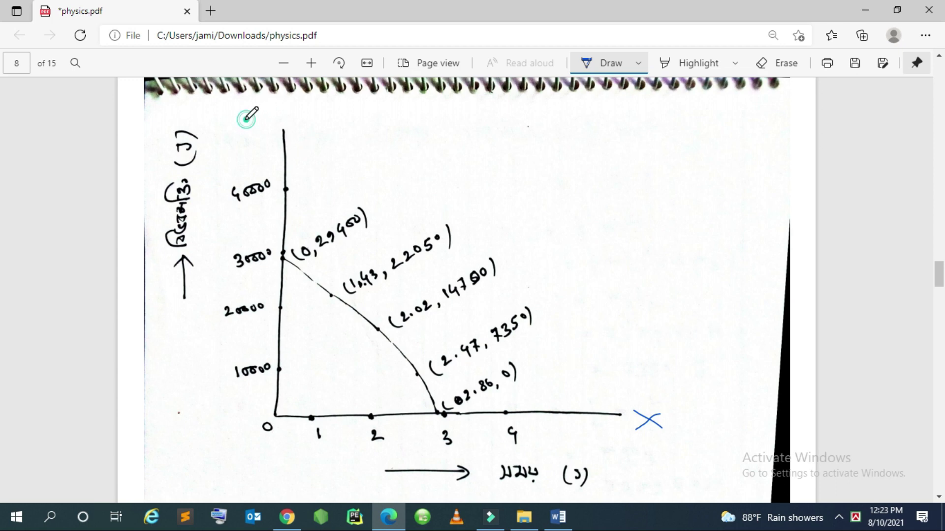
{"action": "mouse_move", "coordinate": [246, 119]}
{"action": "left_mouse_down"}
{"action": "mouse_move", "coordinate": [264, 132]}
{"action": "mouse_move", "coordinate": [257, 169]}
{"action": "left_mouse_up"}
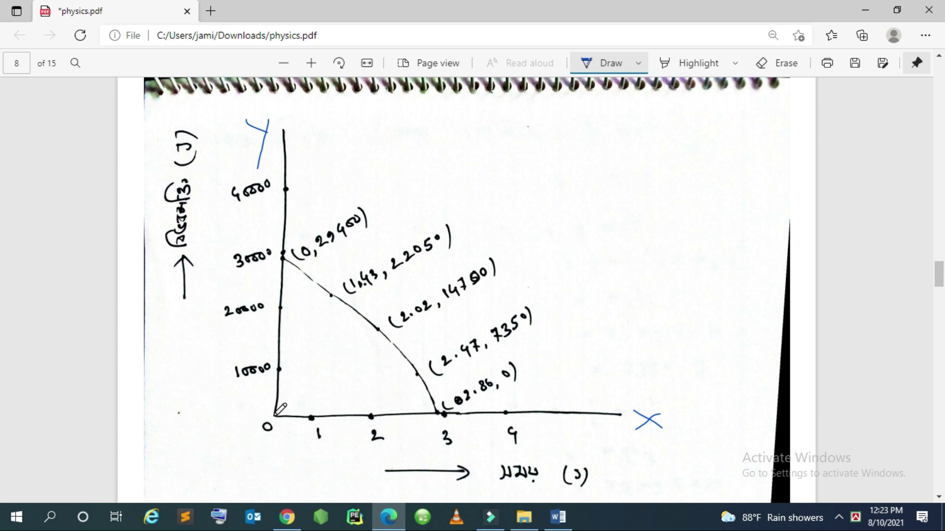
{"action": "left_click_drag", "start_coordinate": [279, 372], "coordinate": [286, 368]}
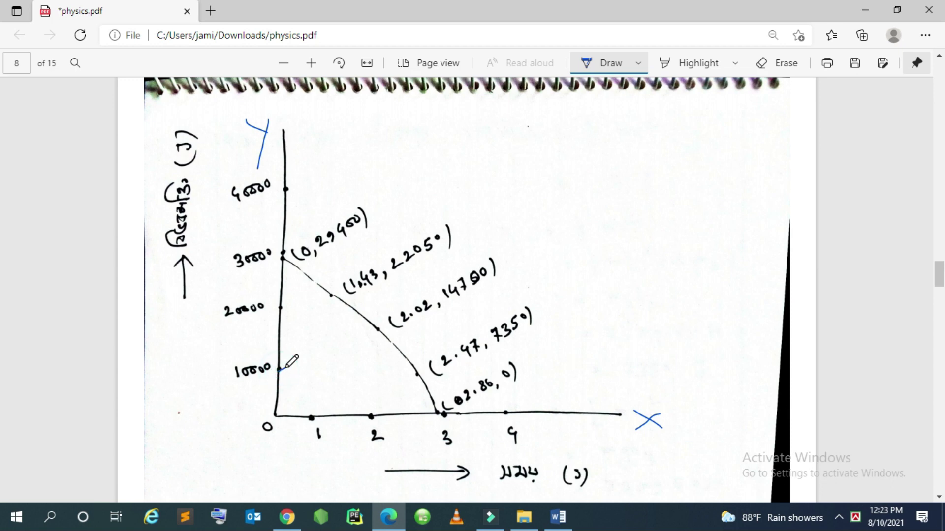